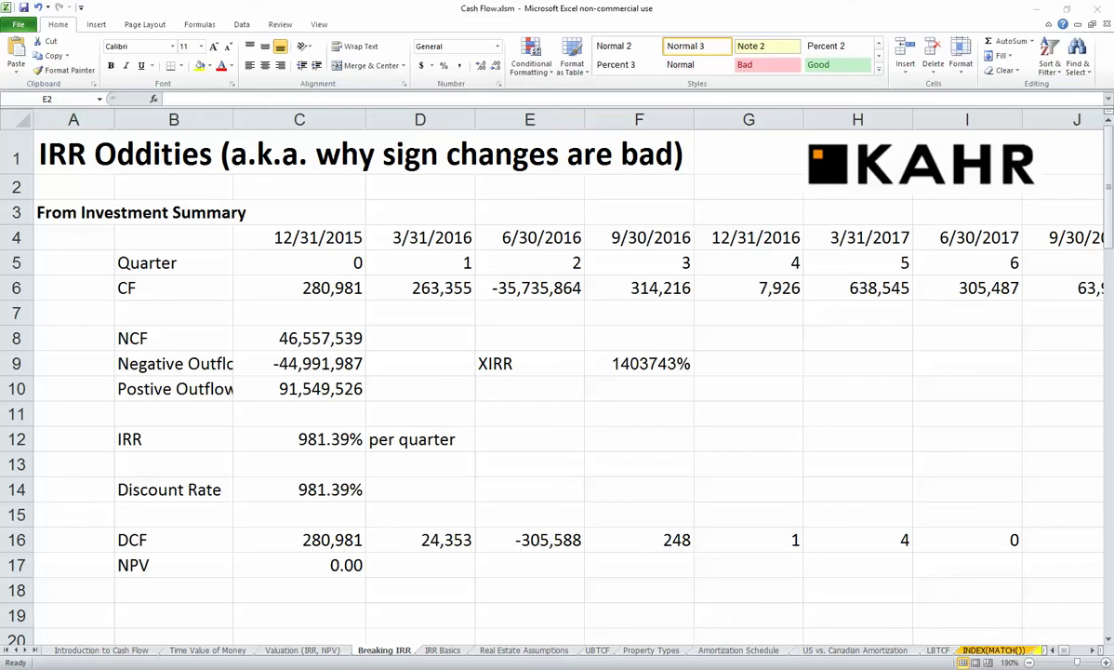
Examine the quarterly cash flows in the CF row from 12/31/2015 into 2018 for sign changes
{"action": "left_click", "coordinate": [299, 287]}
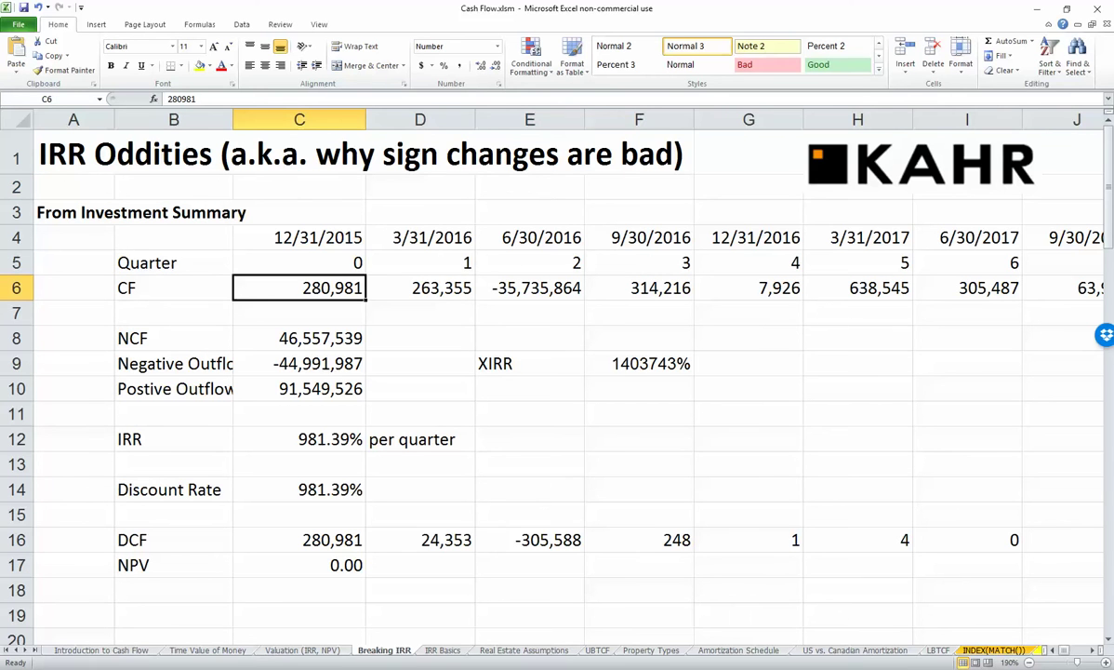
{"action": "left_click", "coordinate": [529, 288]}
{"action": "key", "text": "Right"}
{"action": "key", "text": "Right"}
{"action": "key", "text": "Right"}
{"action": "key", "text": "Right"}
{"action": "key", "text": "Right"}
{"action": "key", "text": "Right"}
{"action": "key", "text": "Right"}
{"action": "key", "text": "Right"}
{"action": "key", "text": "Right"}
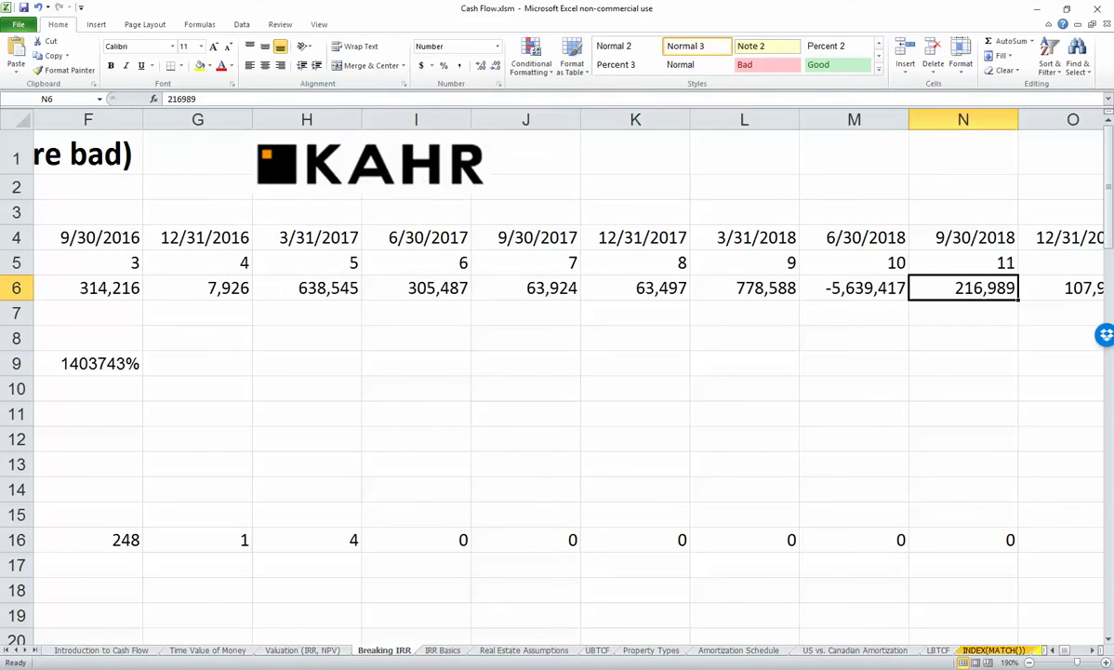
{"action": "key", "text": "Right"}
{"action": "key", "text": "Right"}
{"action": "key", "text": "Right"}
{"action": "key", "text": "Left"}
{"action": "key", "text": "Left"}
{"action": "key", "text": "Left"}
{"action": "key", "text": "Left"}
{"action": "key", "text": "Left"}
{"action": "key", "text": "Left"}
{"action": "key", "text": "Left"}
{"action": "key", "text": "Left"}
{"action": "key", "text": "Left"}
{"action": "key", "text": "Left"}
{"action": "key", "text": "Left"}
{"action": "key", "text": "Left"}
{"action": "key", "text": "Left"}
{"action": "key", "text": "Left"}
{"action": "key", "text": "Left"}
{"action": "key", "text": "Left"}
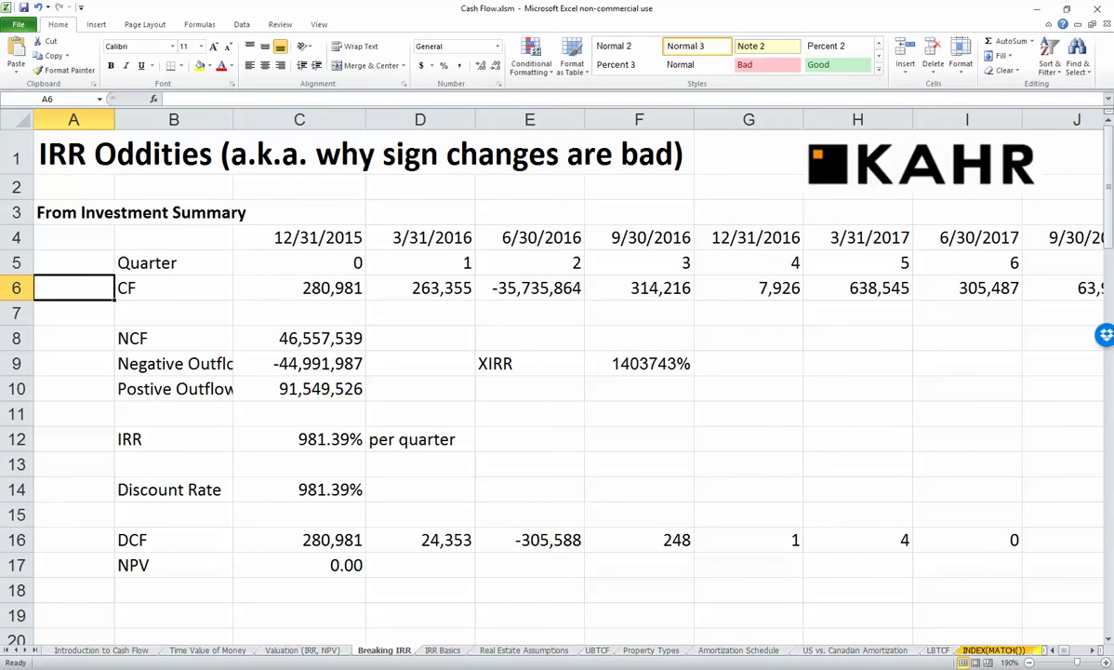
Inspect the SUM formula behind the NCF total in C8
{"action": "key", "text": "Down"}
{"action": "key", "text": "Down"}
{"action": "key", "text": "Right"}
{"action": "key", "text": "Right"}
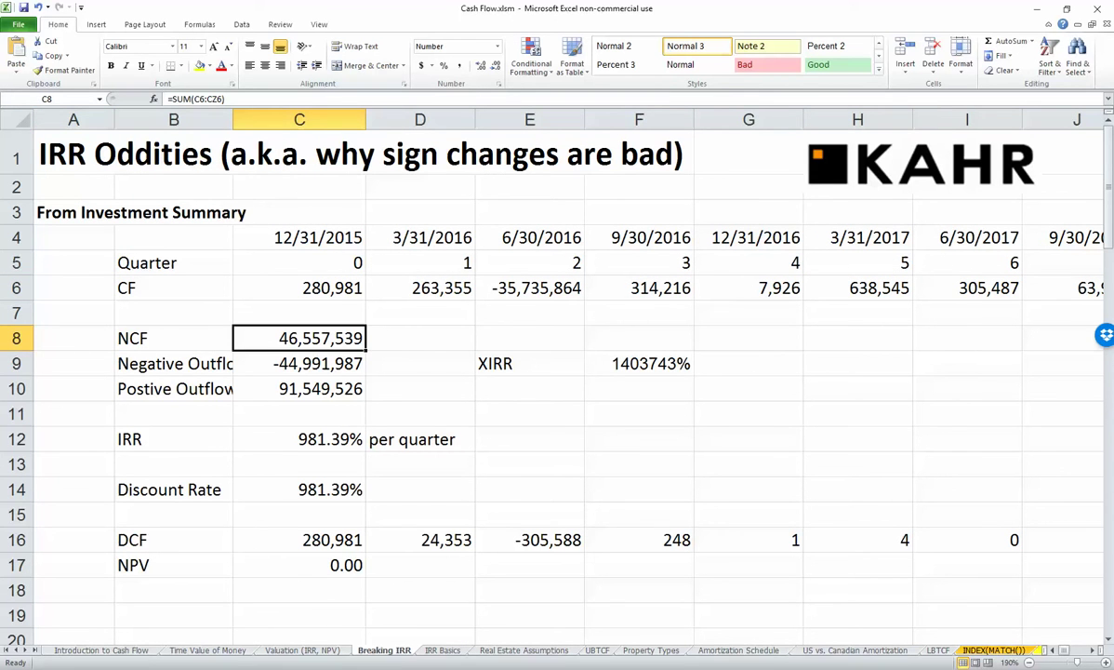
{"action": "key", "text": "F2"}
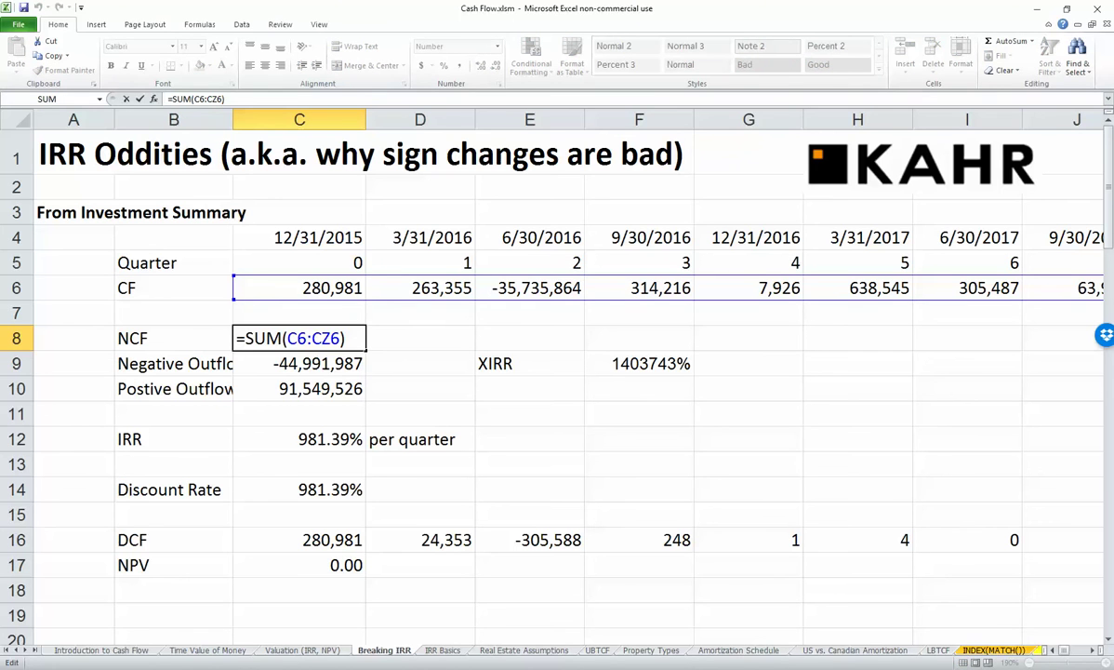
{"action": "key", "text": "Escape"}
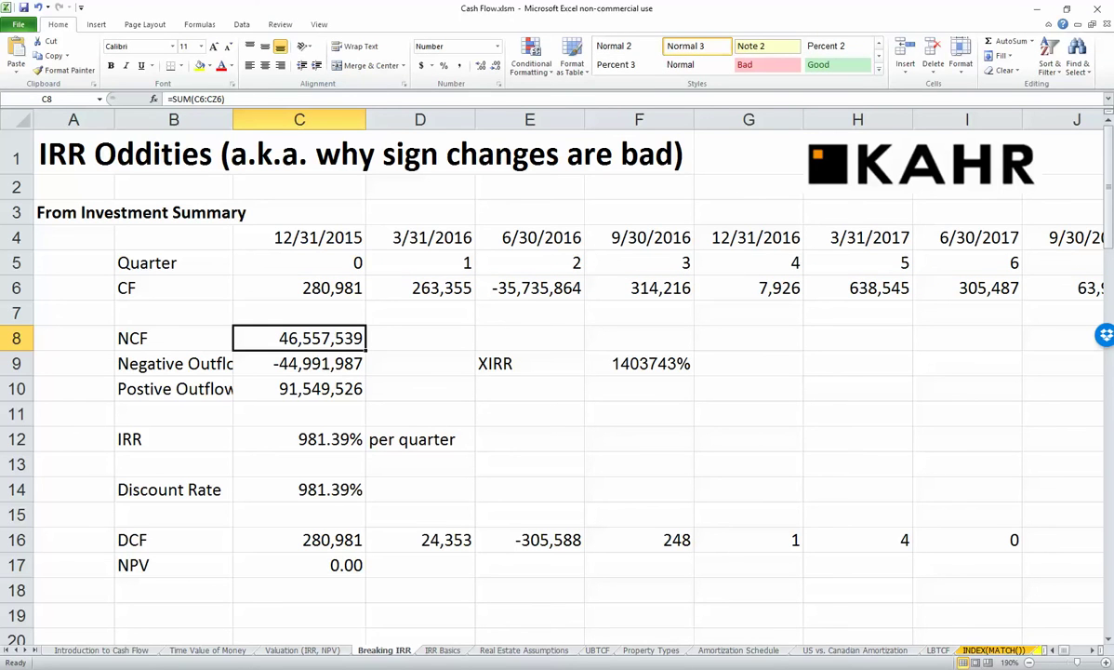
Inspect the SUMIF formulas for the negative and positive flow totals in C9 and C10 and compare them with NCF
{"action": "key", "text": "Down"}
{"action": "key", "text": "F2"}
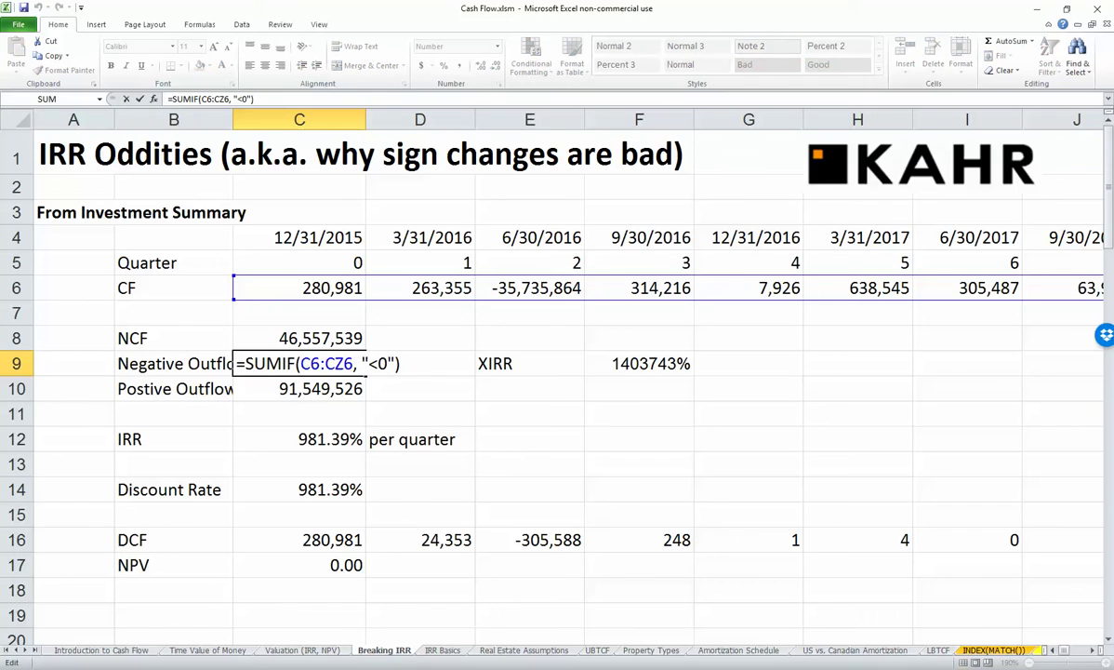
{"action": "key", "text": "Escape"}
{"action": "key", "text": "Down"}
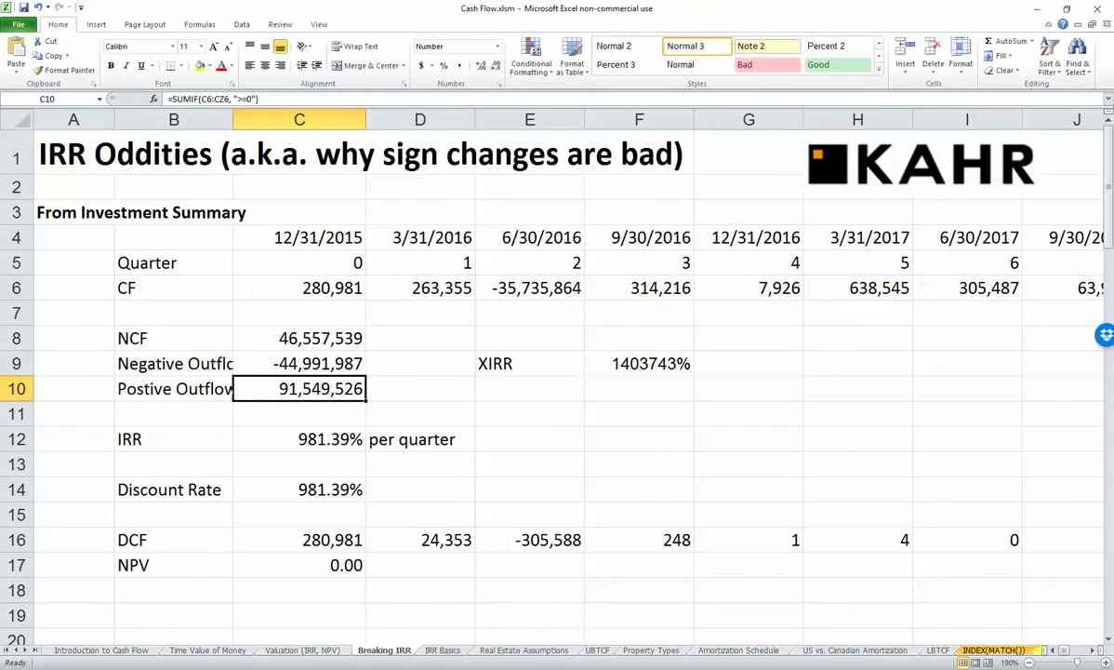
{"action": "key", "text": "F2"}
{"action": "key", "text": "Escape"}
{"action": "key", "text": "Up"}
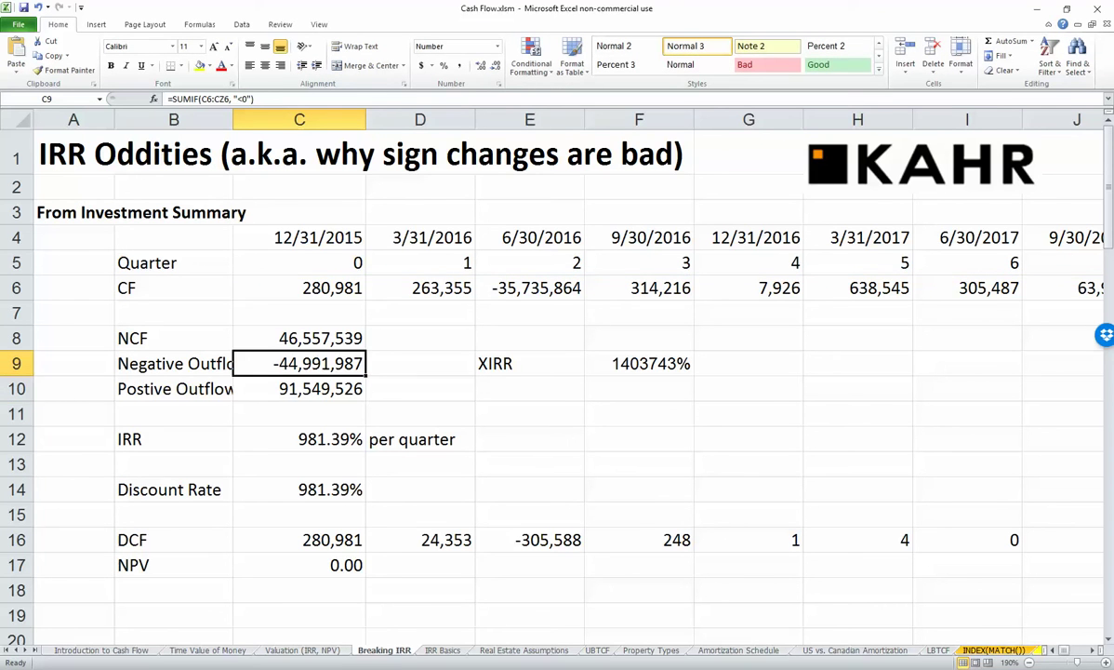
{"action": "key", "text": "Down"}
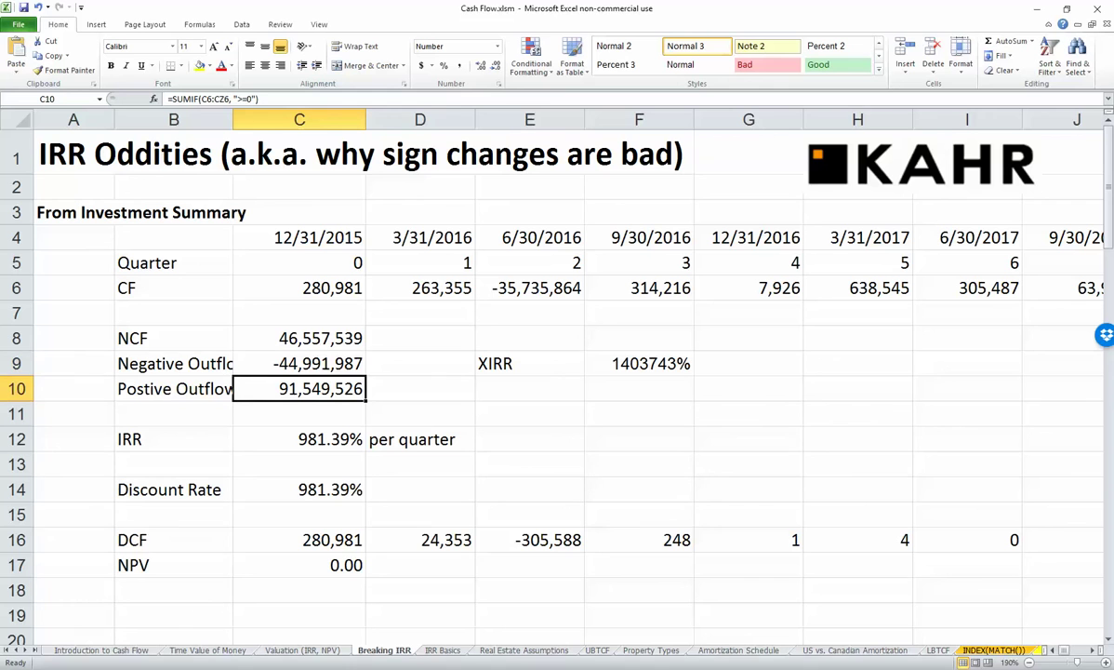
{"action": "key", "text": "Up"}
{"action": "key", "text": "Up"}
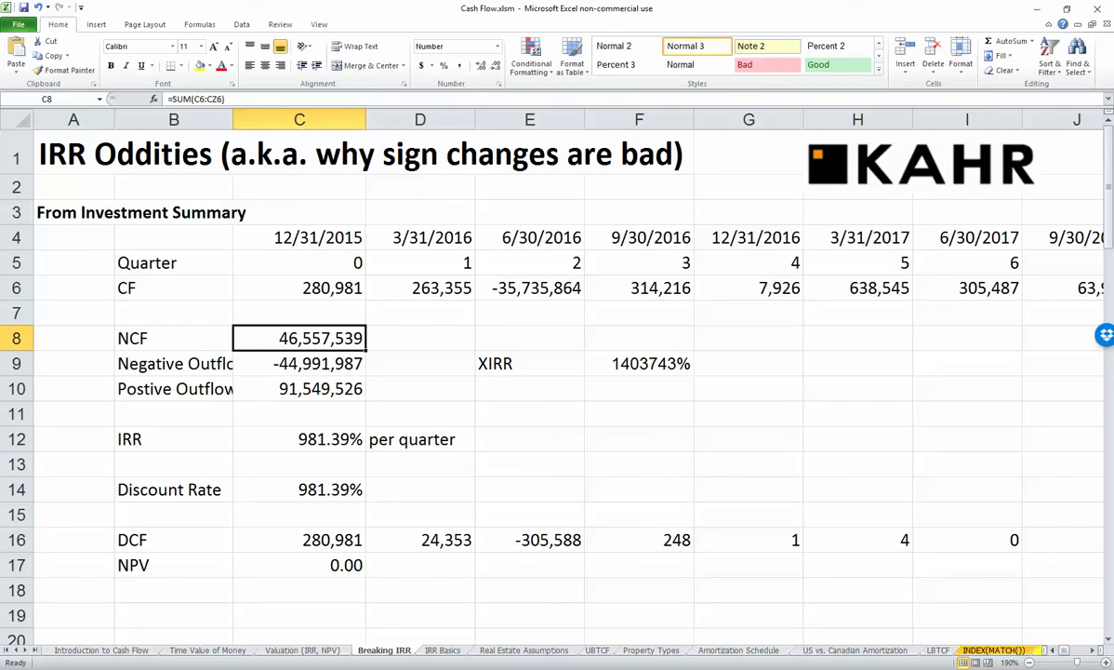
Inspect the quarterly IRR formula in C12 and the cash flow range it references
{"action": "key", "text": "Down"}
{"action": "key", "text": "Down"}
{"action": "key", "text": "Down"}
{"action": "key", "text": "Down"}
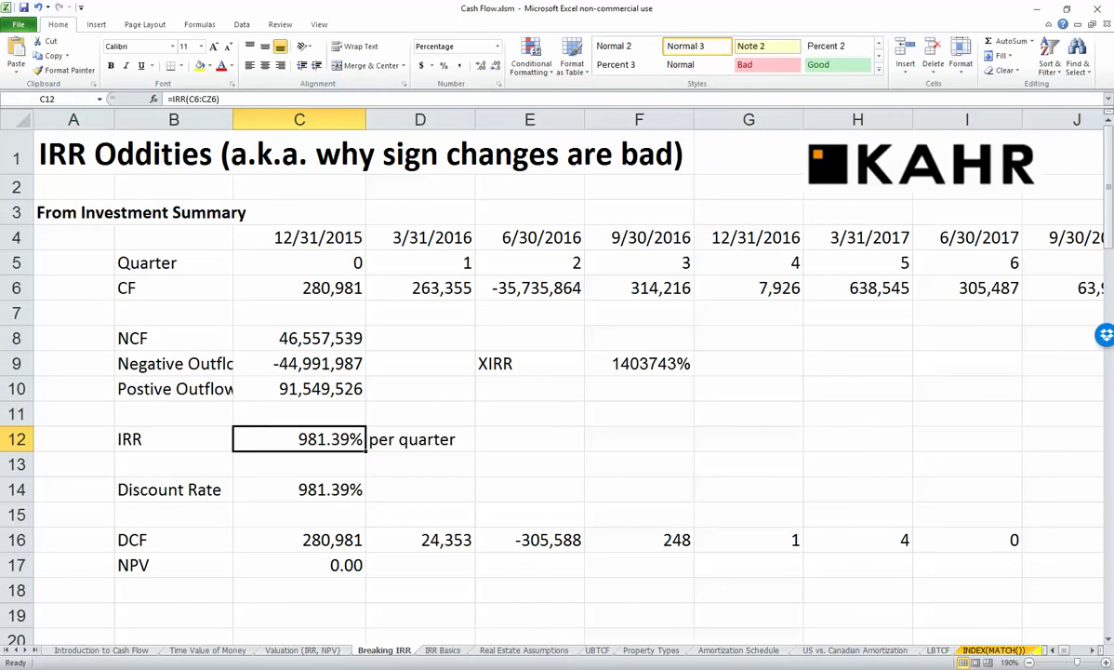
{"action": "key", "text": "F2"}
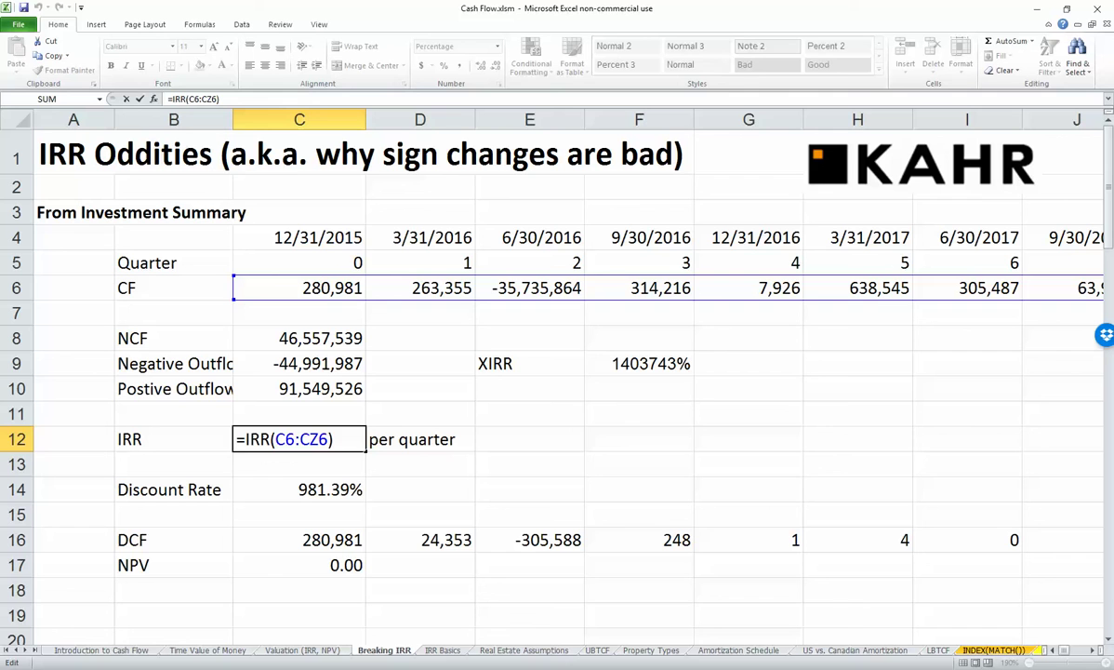
{"action": "key", "text": "Escape"}
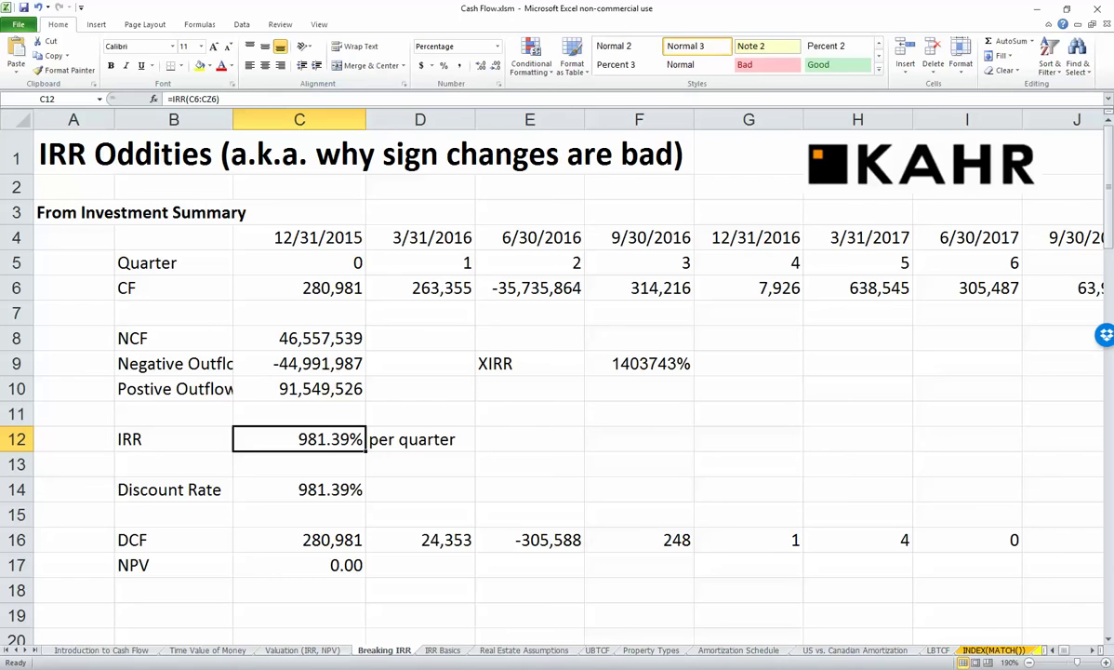
Check the IRR's per-quarter label in D12 and the XIRR formula in F9
{"action": "key", "text": "Right"}
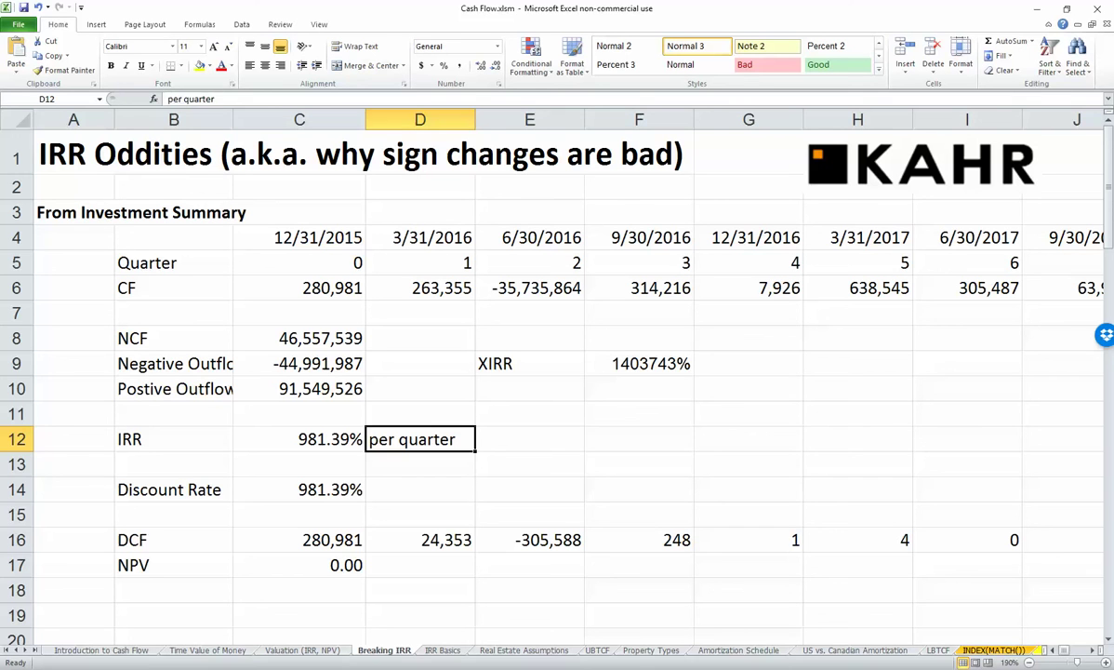
{"action": "key", "text": "Right"}
{"action": "key", "text": "Up"}
{"action": "key", "text": "Up"}
{"action": "key", "text": "Right"}
{"action": "key", "text": "Up"}
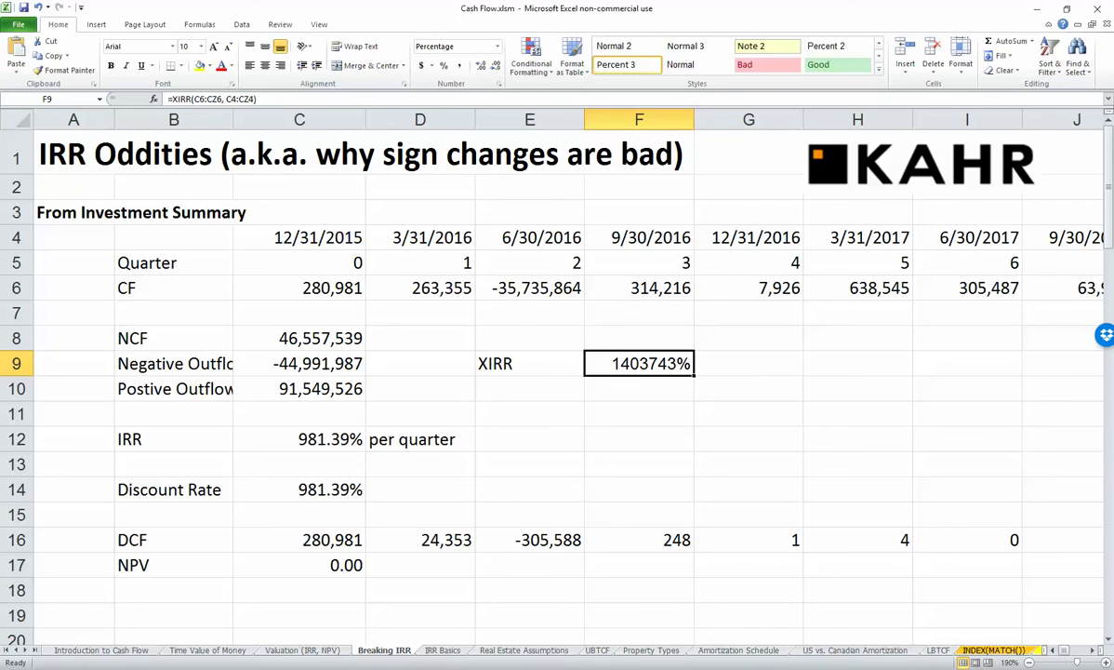
Review how the discount rate in C14 follows the IRR and how the NPV in C17 is calculated
{"action": "key", "text": "Left"}
{"action": "key", "text": "Left"}
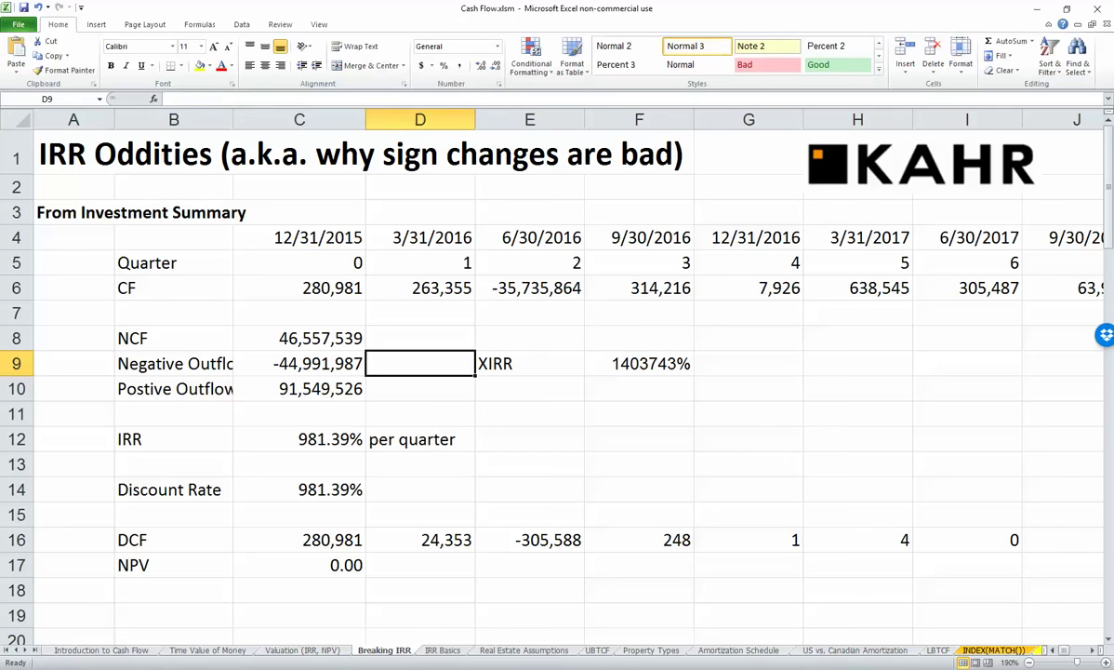
{"action": "key", "text": "Left"}
{"action": "key", "text": "Down"}
{"action": "key", "text": "Down"}
{"action": "key", "text": "Down"}
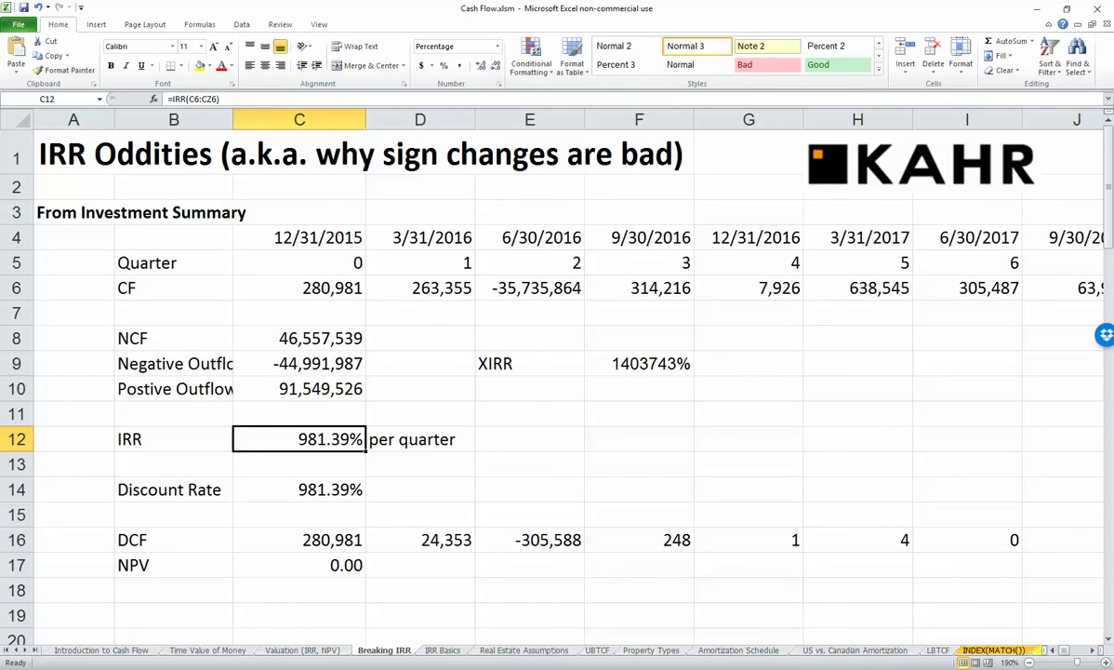
{"action": "key", "text": "Down"}
{"action": "key", "text": "Down"}
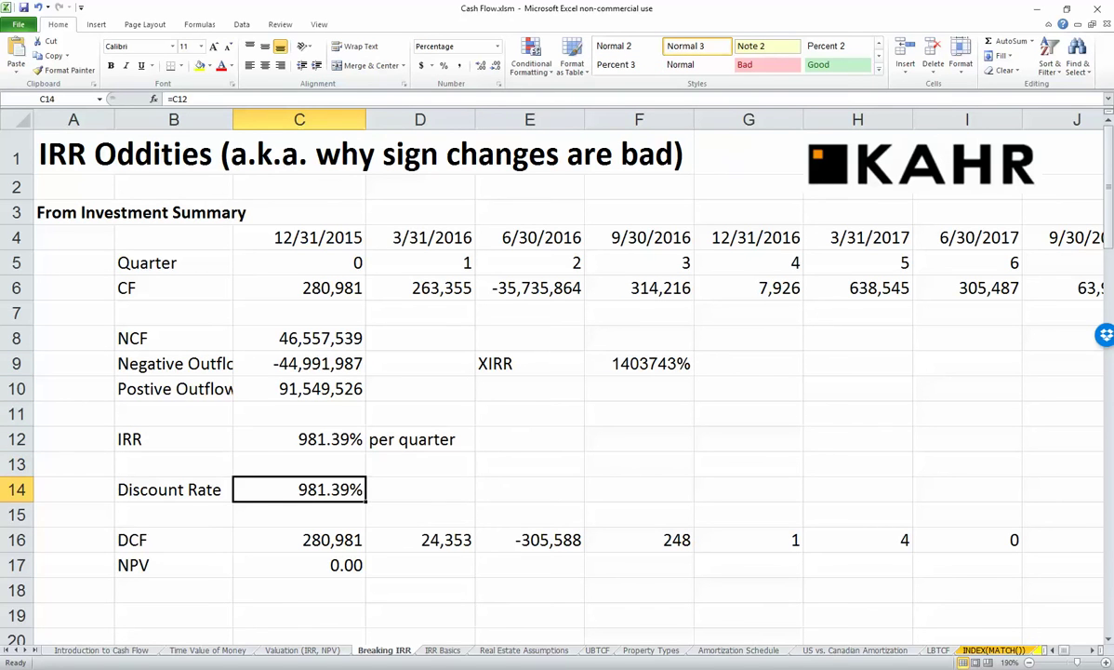
{"action": "key", "text": "Down"}
{"action": "key", "text": "Down"}
{"action": "key", "text": "Down"}
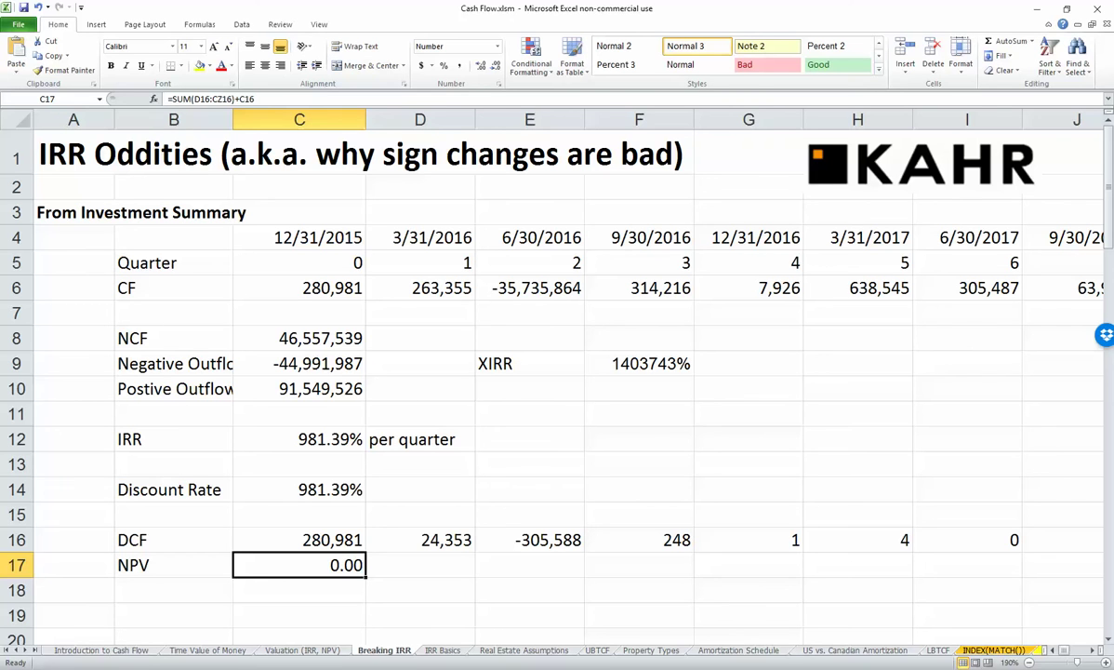
{"action": "key", "text": "Up"}
{"action": "key", "text": "Up"}
{"action": "key", "text": "Up"}
{"action": "key", "text": "Up"}
{"action": "key", "text": "Up"}
{"action": "key", "text": "F2"}
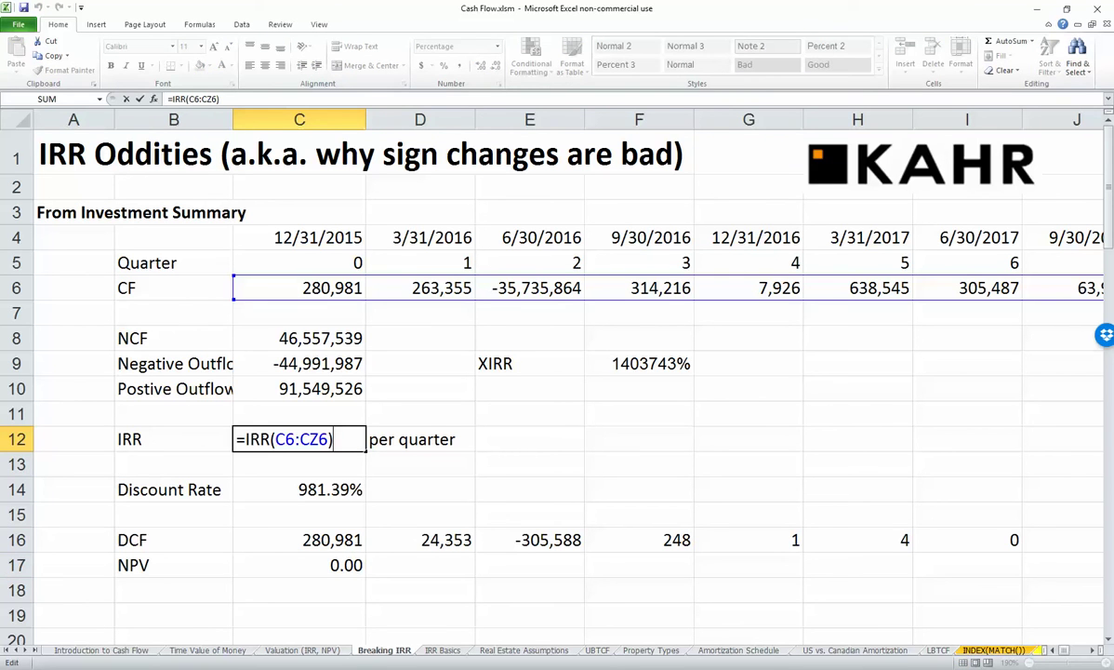
{"action": "key", "text": "Left"}
{"action": "type", "text": ","}
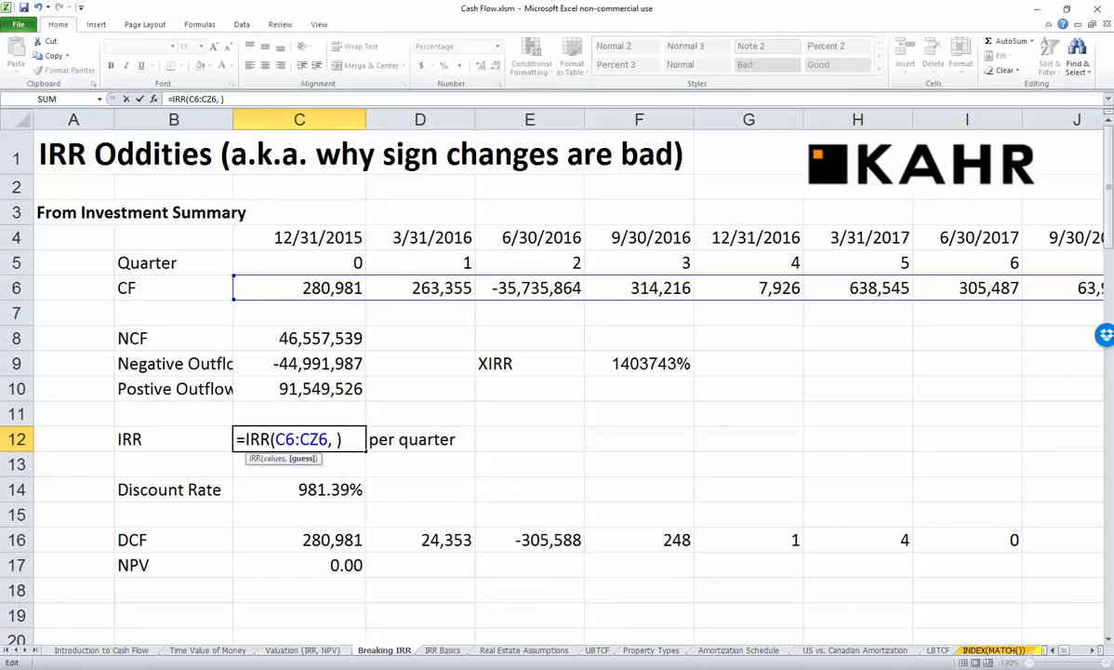
{"action": "left_click", "coordinate": [222, 99]}
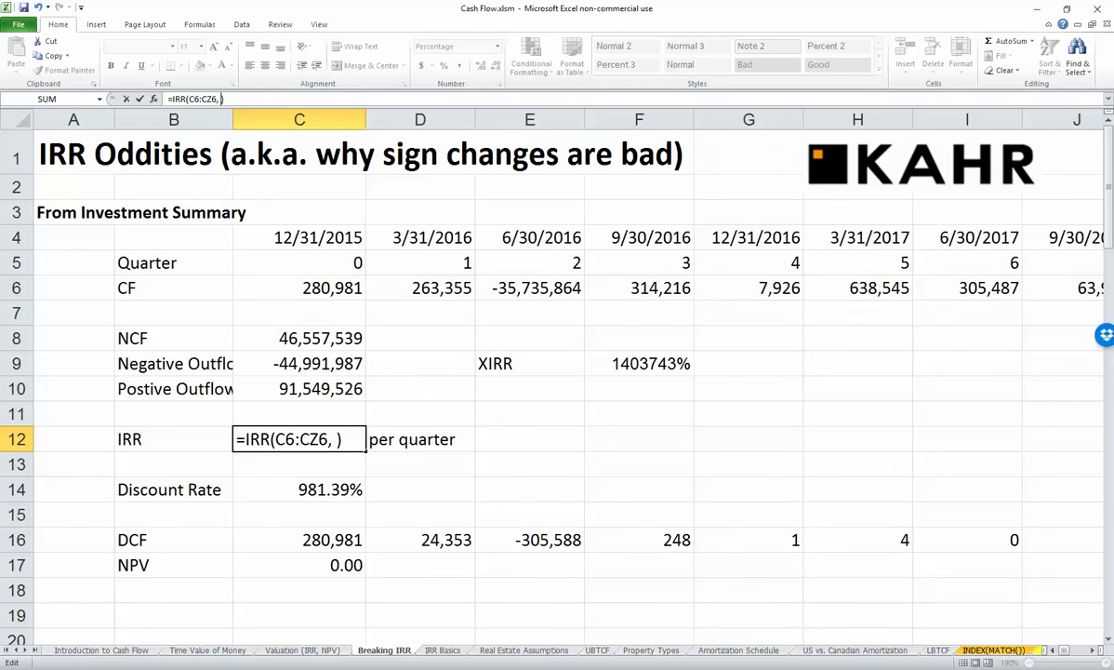
{"action": "key", "text": "shift+F3"}
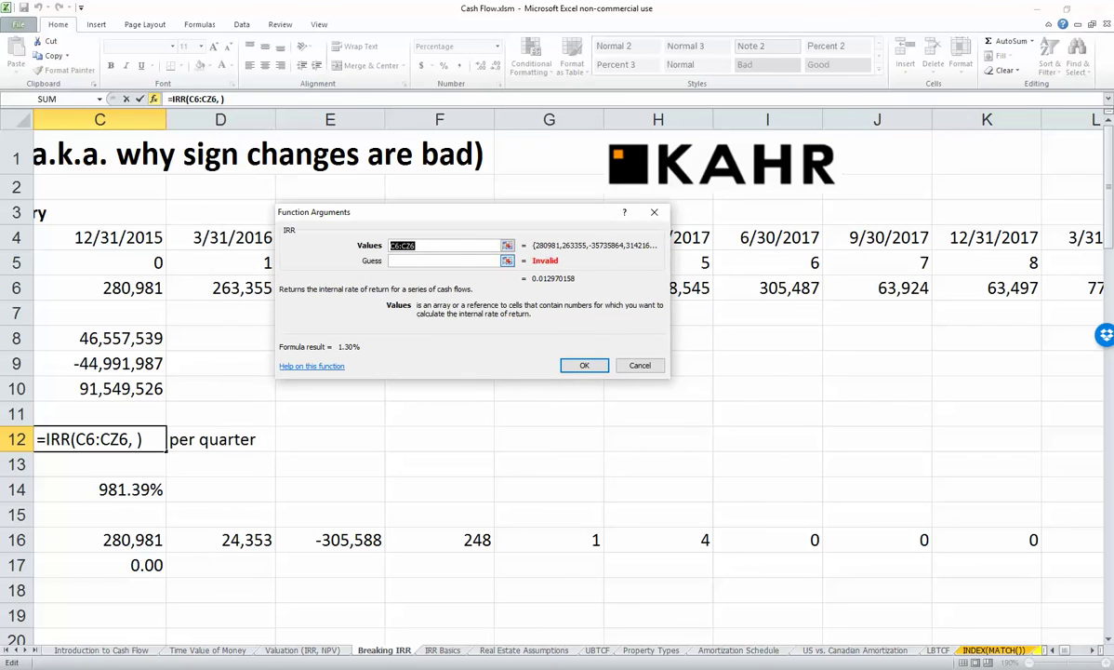
{"action": "left_click", "coordinate": [446, 260]}
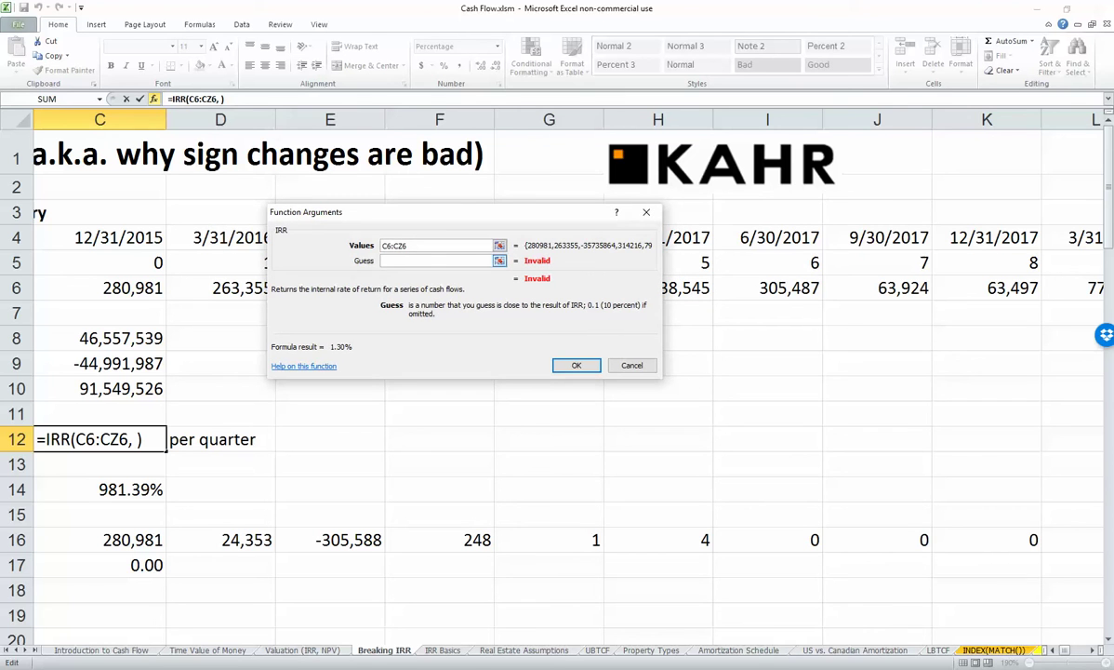
{"action": "key", "text": "Return"}
{"action": "left_click", "coordinate": [330, 412]}
Add a guess of 2% to the IRR function in C12 through its function arguments and reselect the cell
{"action": "left_click", "coordinate": [100, 439]}
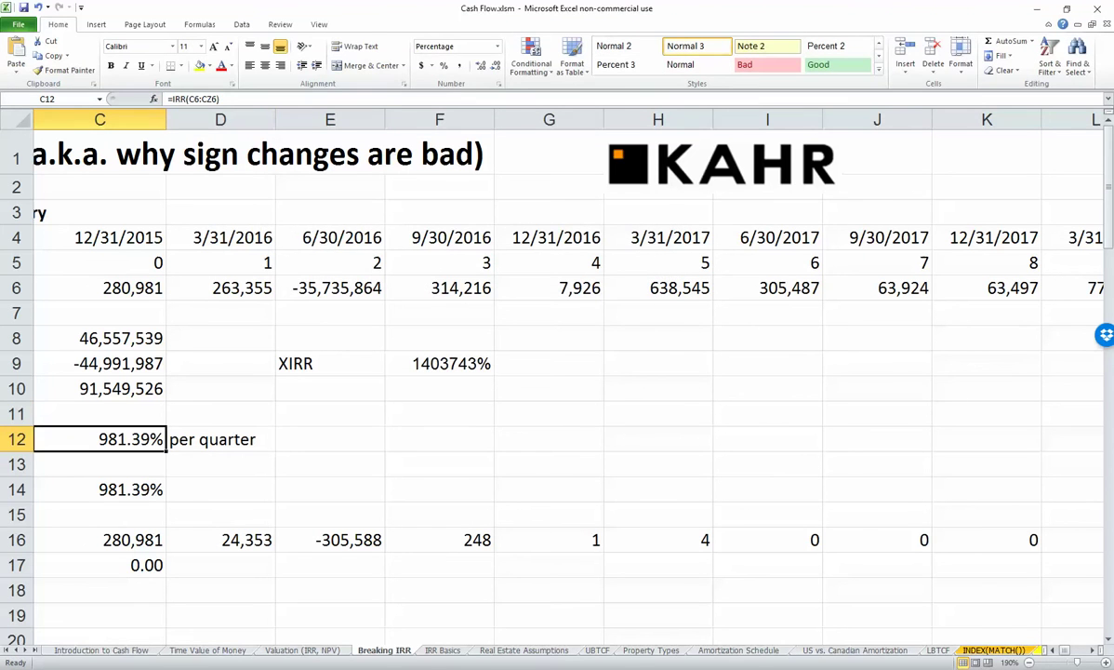
{"action": "left_click", "coordinate": [153, 98]}
{"action": "left_click", "coordinate": [437, 260]}
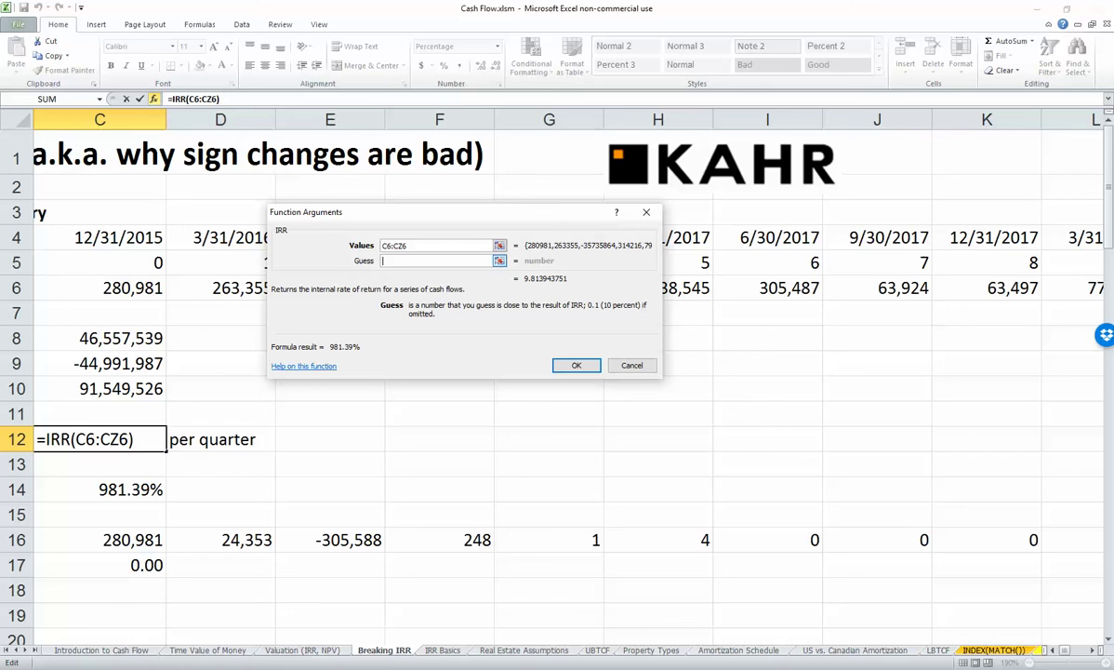
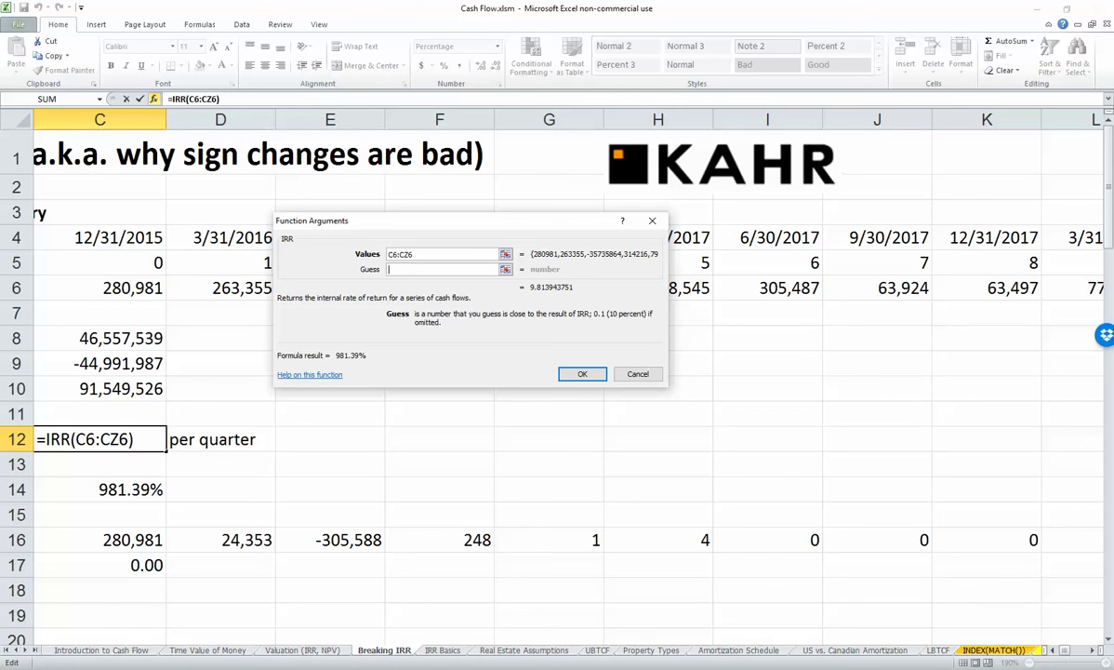
{"action": "type", "text": "2%"}
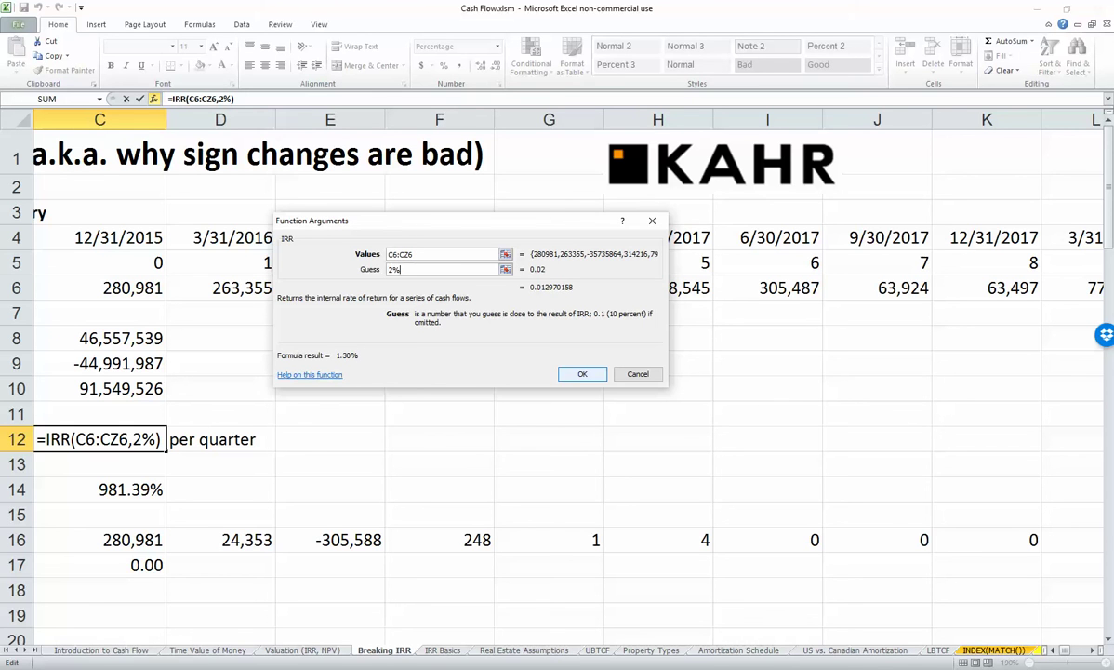
{"action": "key", "text": "Return"}
{"action": "left_click", "coordinate": [330, 439]}
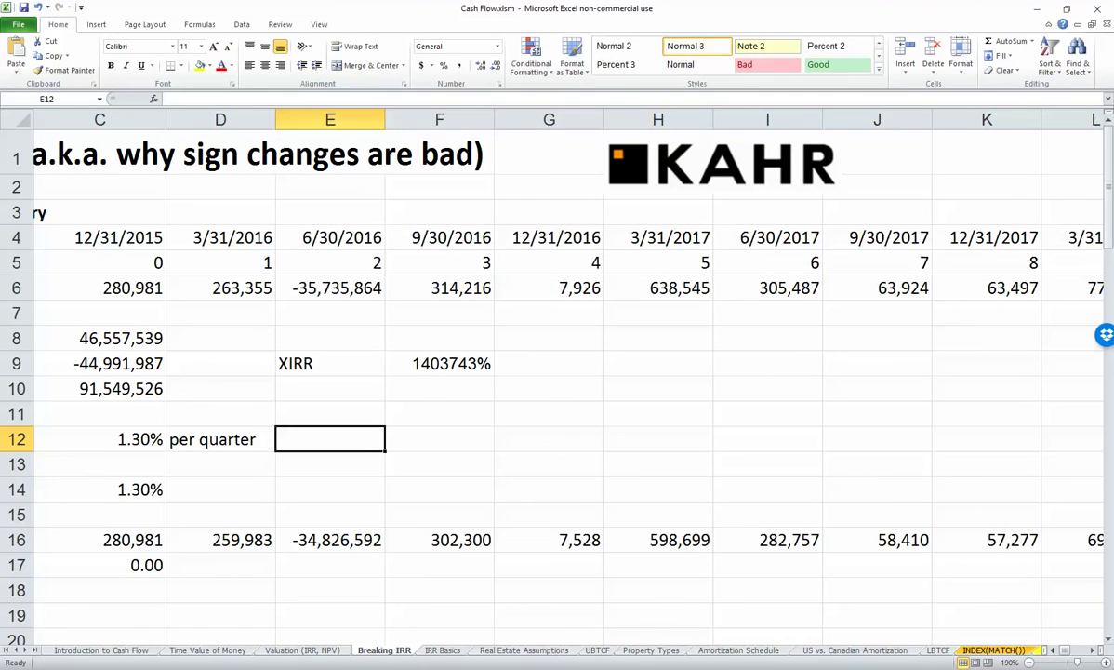
{"action": "key", "text": "Left"}
{"action": "key", "text": "Left"}
{"action": "key", "text": "Left"}
{"action": "key", "text": "Right"}
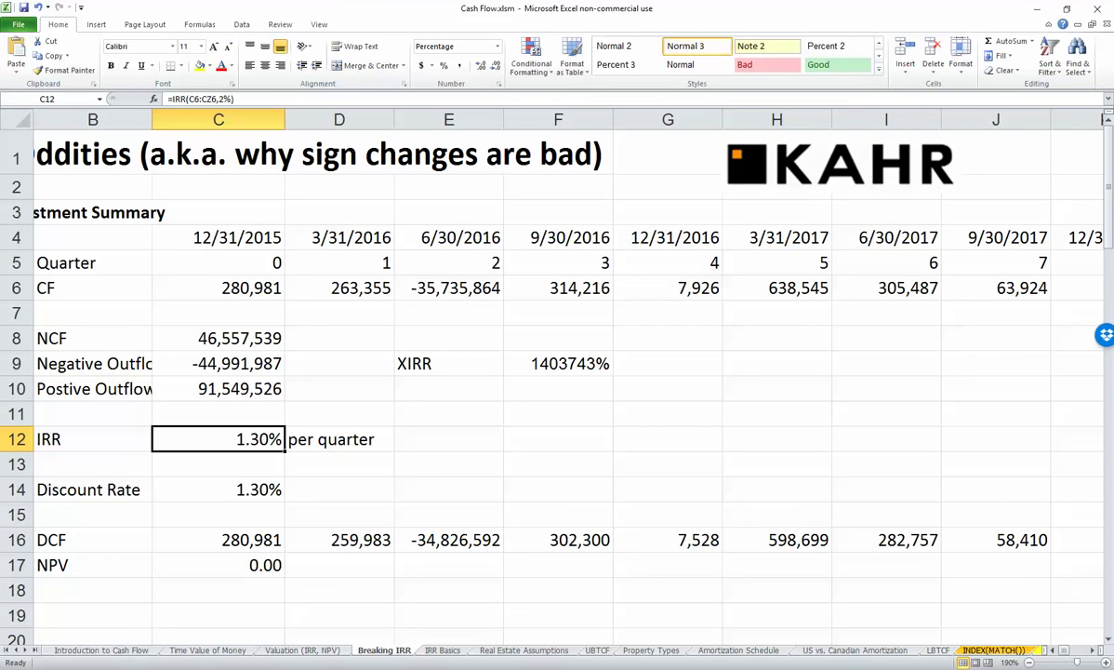